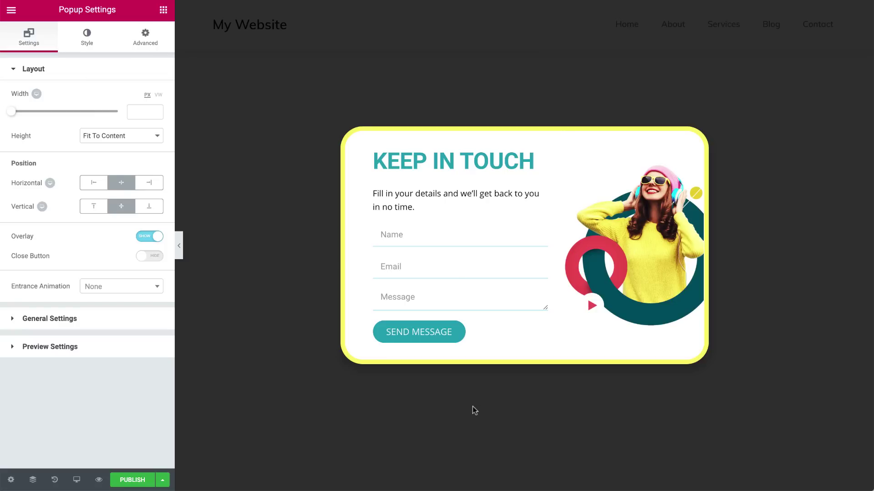
- Open the popup's publish settings and add a new display condition, keeping it on Include
{"action": "left_click", "coordinate": [135, 481]}
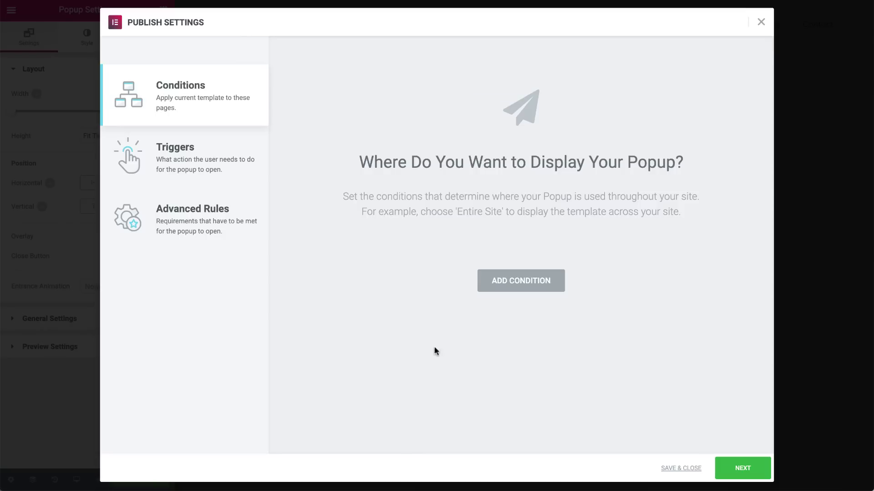
{"action": "left_click", "coordinate": [518, 286]}
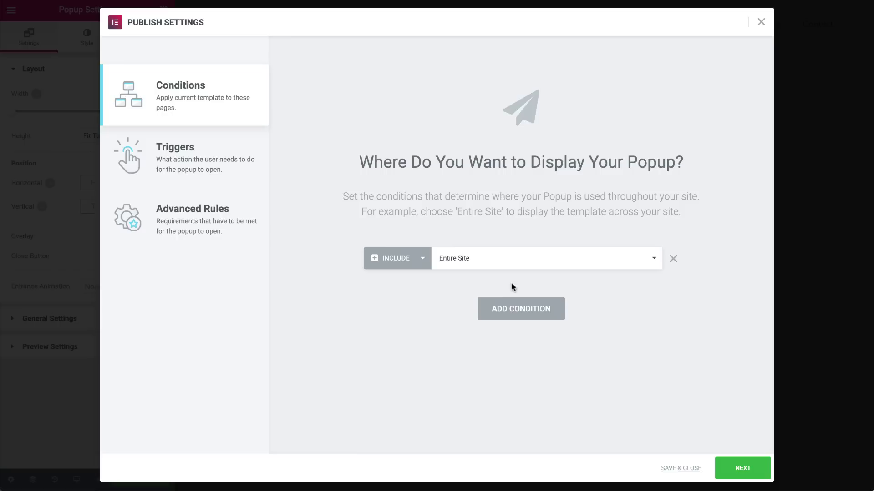
{"action": "left_click", "coordinate": [414, 263]}
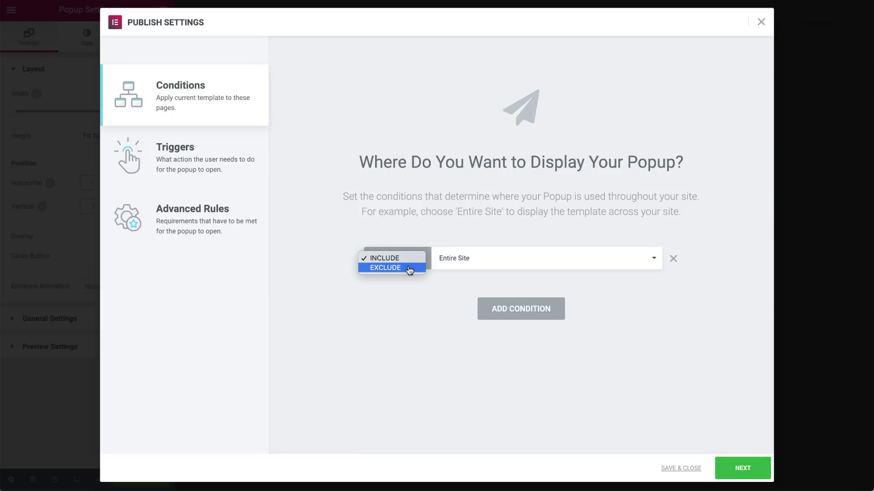
{"action": "left_click", "coordinate": [410, 268]}
{"action": "left_click", "coordinate": [410, 259]}
{"action": "left_click", "coordinate": [417, 250]}
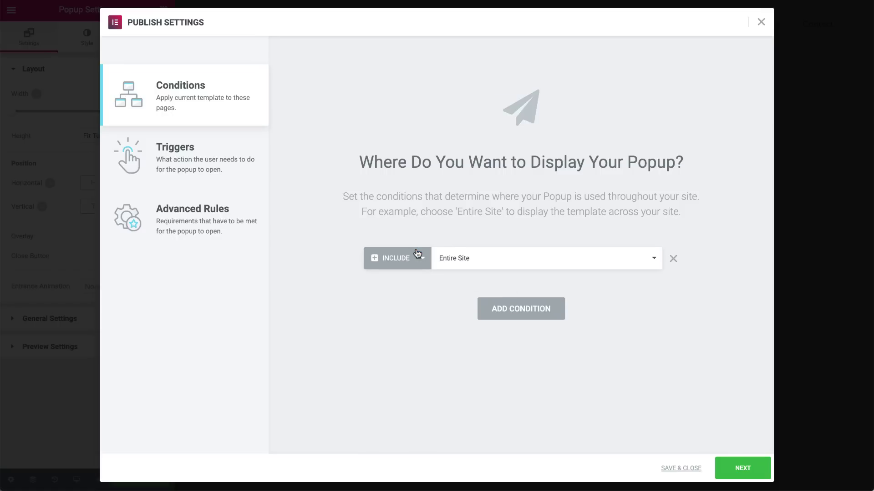
- Set the new condition's location to Singular after trying Archives and Entire Site
{"action": "left_click", "coordinate": [616, 267]}
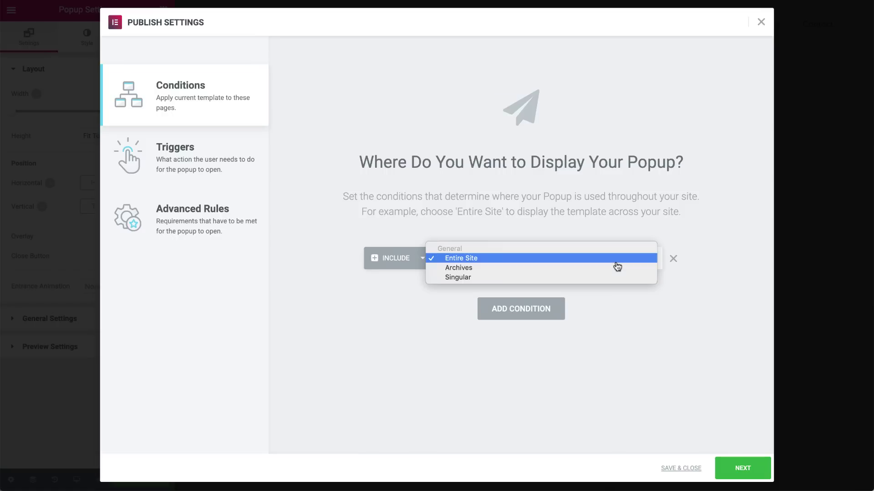
{"action": "left_click", "coordinate": [611, 270]}
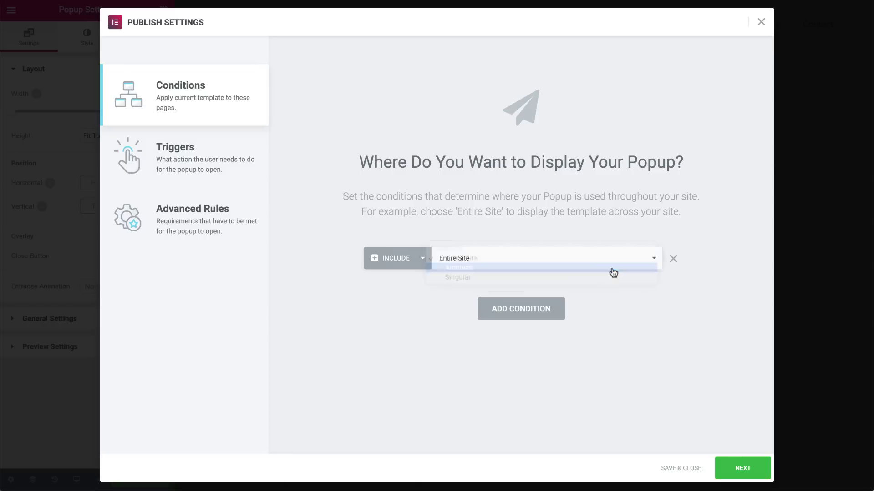
{"action": "left_click", "coordinate": [477, 260]}
{"action": "left_click", "coordinate": [474, 271]}
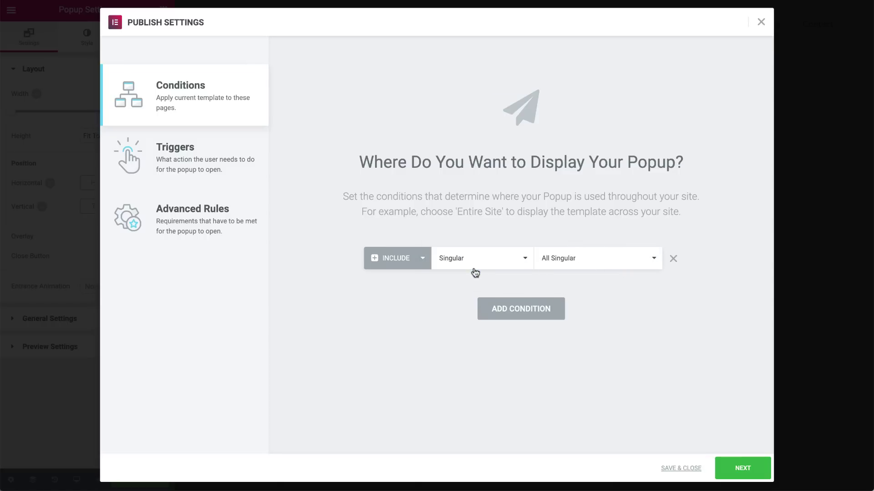
{"action": "left_click", "coordinate": [490, 262]}
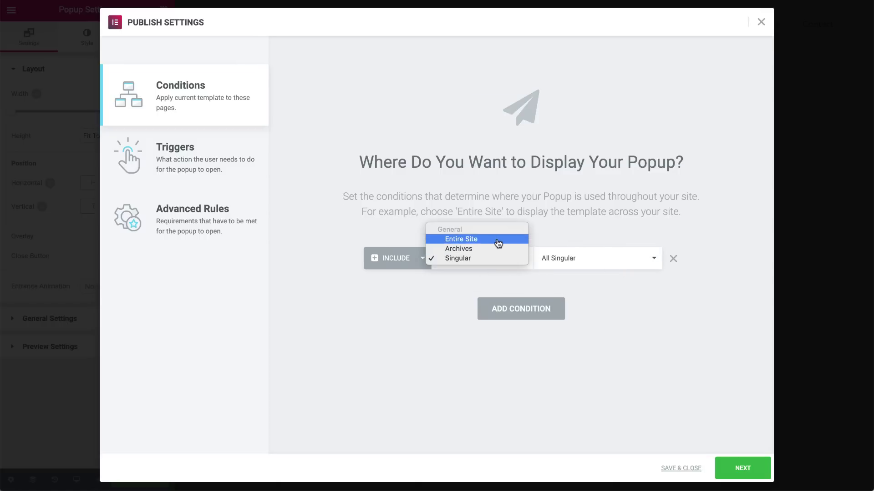
{"action": "left_click", "coordinate": [498, 244]}
{"action": "left_click", "coordinate": [533, 262]}
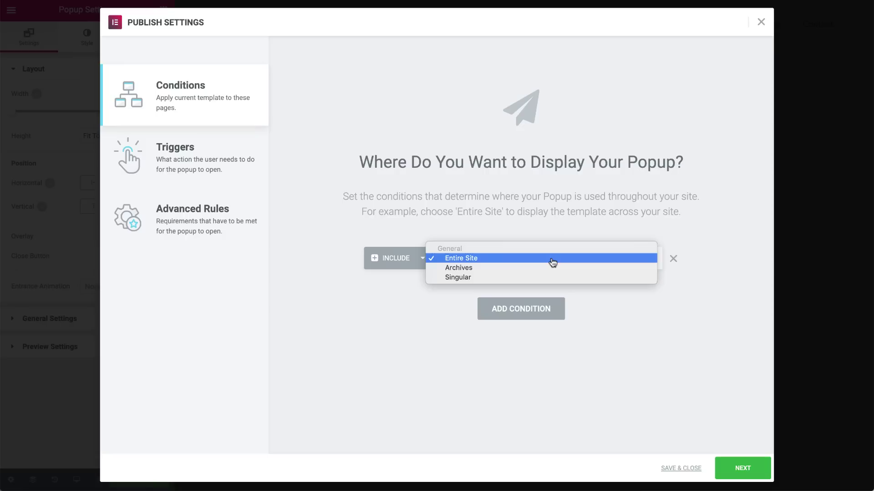
{"action": "left_click", "coordinate": [558, 277]}
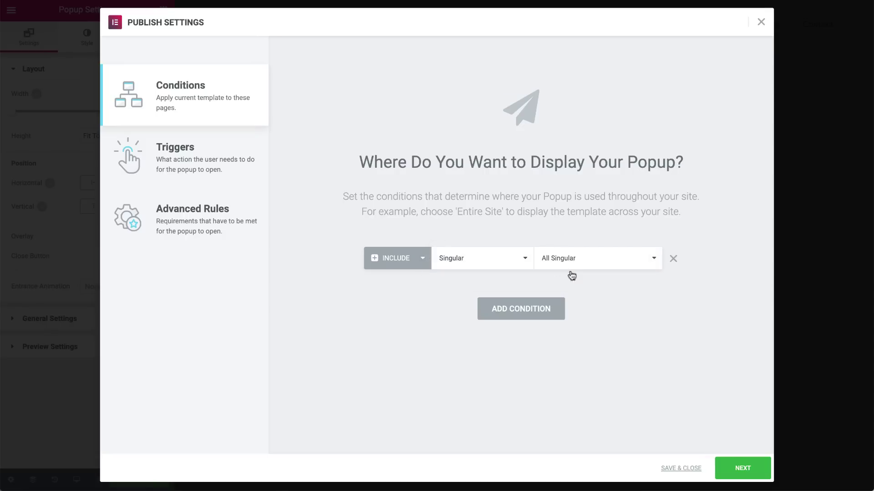
- Limit the Singular condition to posts In Category, leaving All categories
{"action": "left_click", "coordinate": [608, 261]}
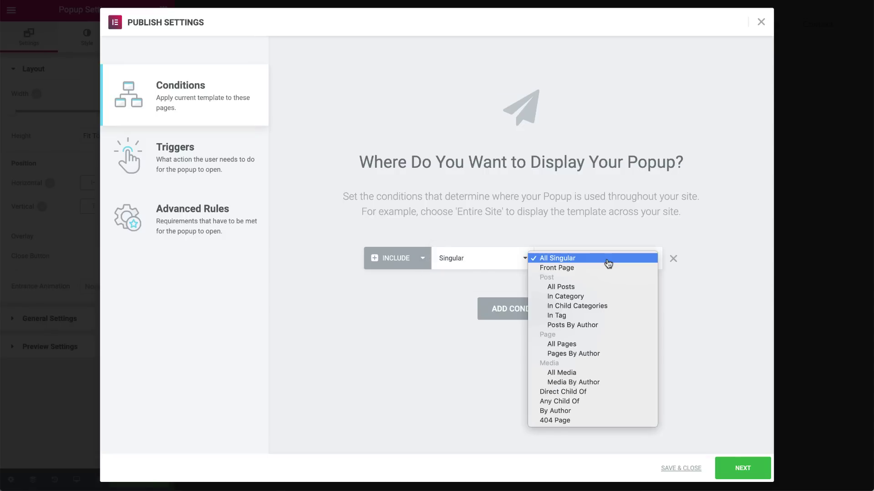
{"action": "left_click", "coordinate": [594, 300]}
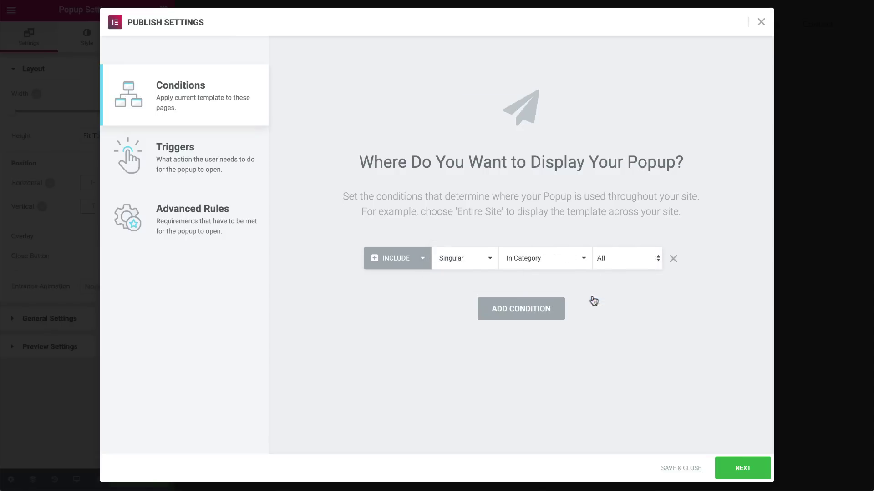
{"action": "left_click", "coordinate": [628, 266]}
{"action": "left_click", "coordinate": [633, 265]}
- Add three conditions, then delete the In Category rule and two extra Entire Site rows
{"action": "left_click", "coordinate": [539, 305]}
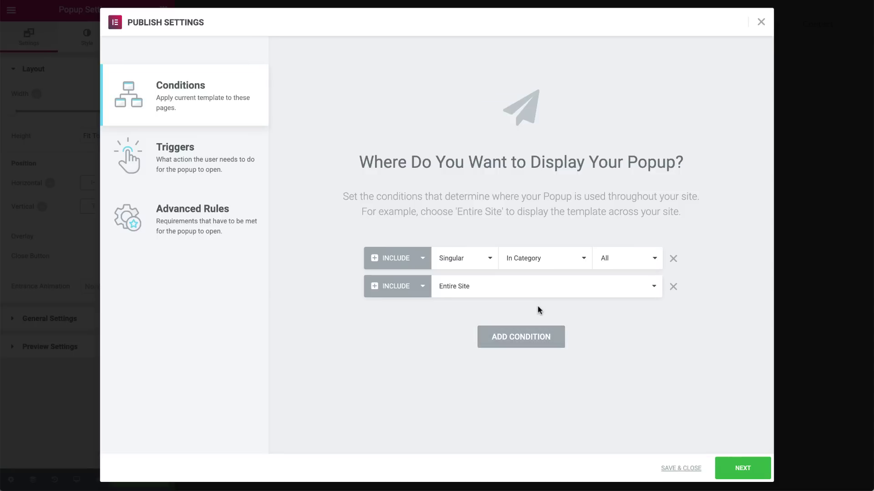
{"action": "left_click", "coordinate": [530, 337]}
{"action": "left_click", "coordinate": [531, 362]}
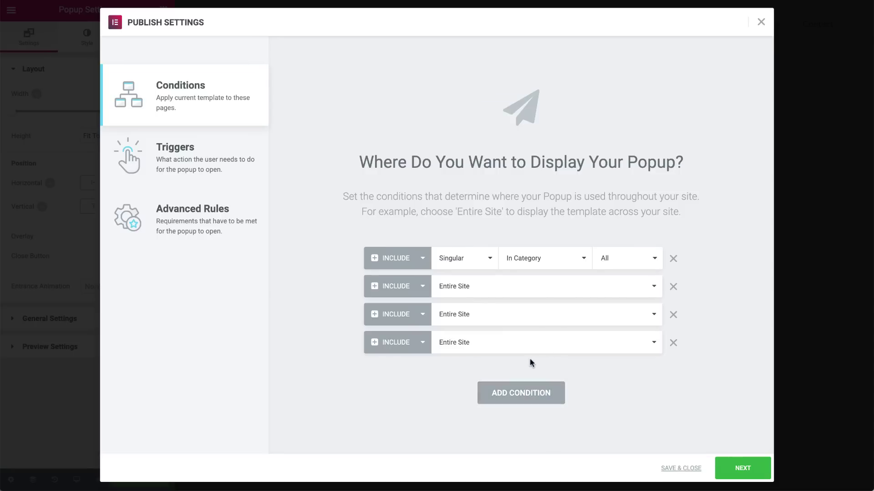
{"action": "left_click", "coordinate": [673, 258]}
{"action": "left_click", "coordinate": [673, 258]}
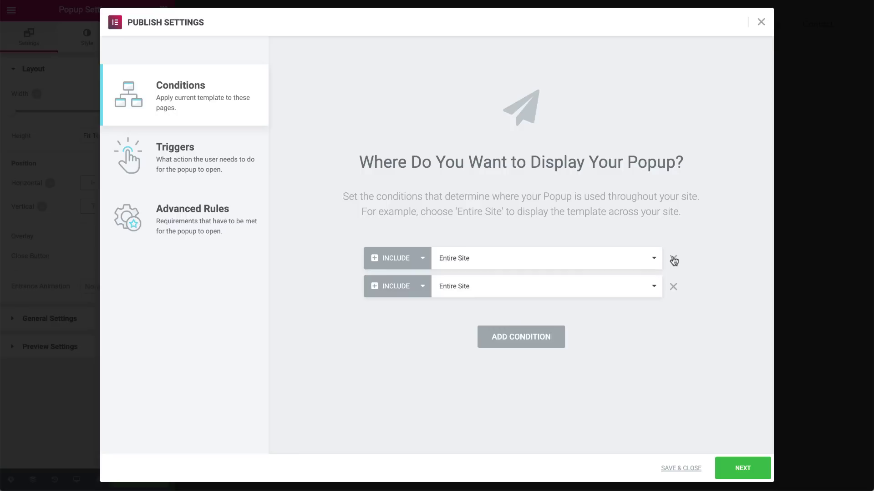
{"action": "left_click", "coordinate": [673, 259]}
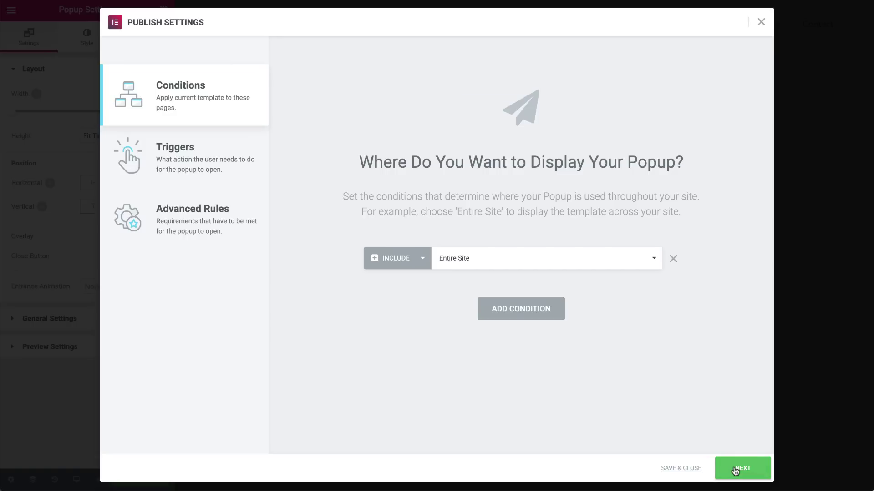
- Go to Triggers, try On Page Load at 30 seconds, then switch it back off
{"action": "left_click", "coordinate": [735, 471]}
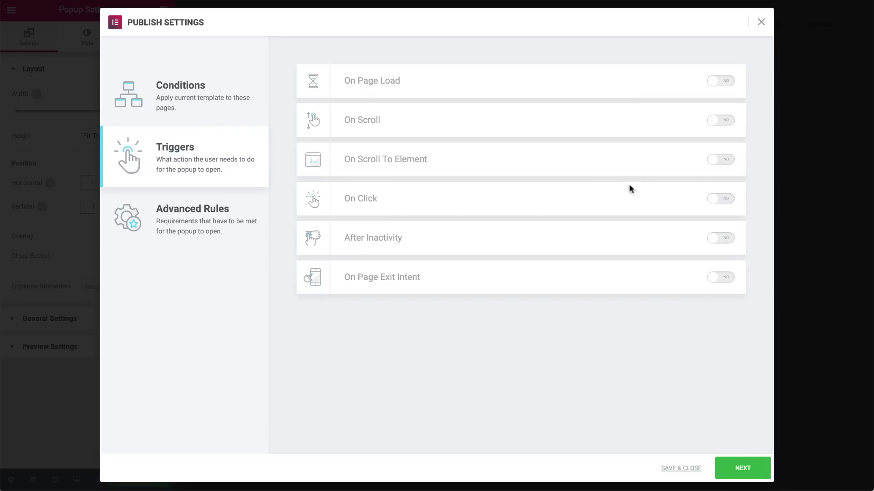
{"action": "left_click", "coordinate": [712, 82]}
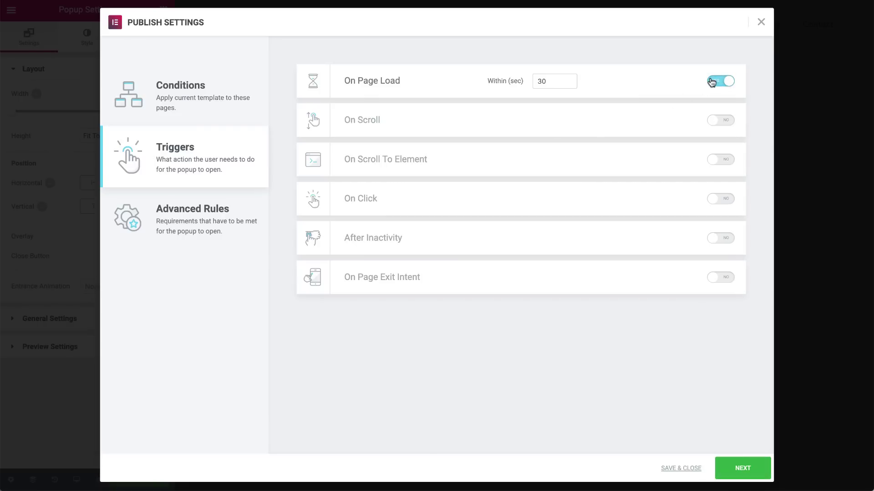
{"action": "double_click", "coordinate": [547, 82]}
{"action": "key", "text": "BackSpace"}
{"action": "type", "text": "30"}
{"action": "left_click", "coordinate": [726, 82]}
- Enable On Scroll, set Within to 80%, and try direction Up before returning to Down
{"action": "left_click", "coordinate": [722, 120]}
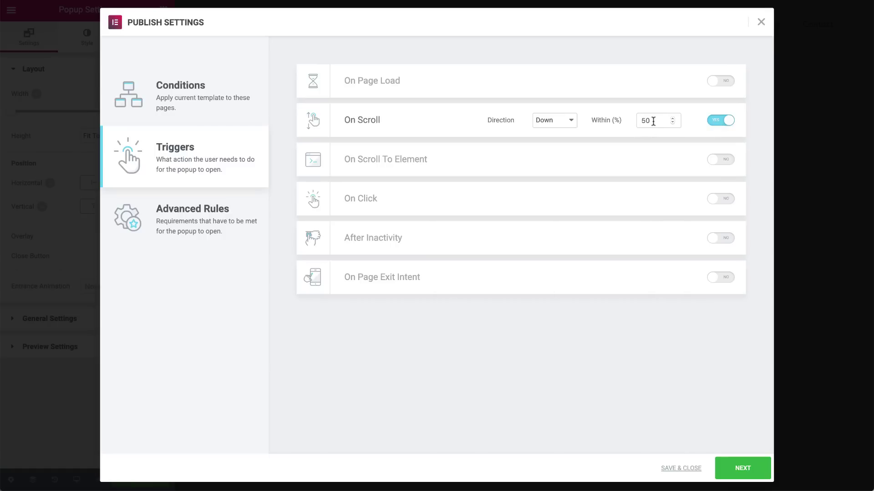
{"action": "left_click", "coordinate": [568, 124]}
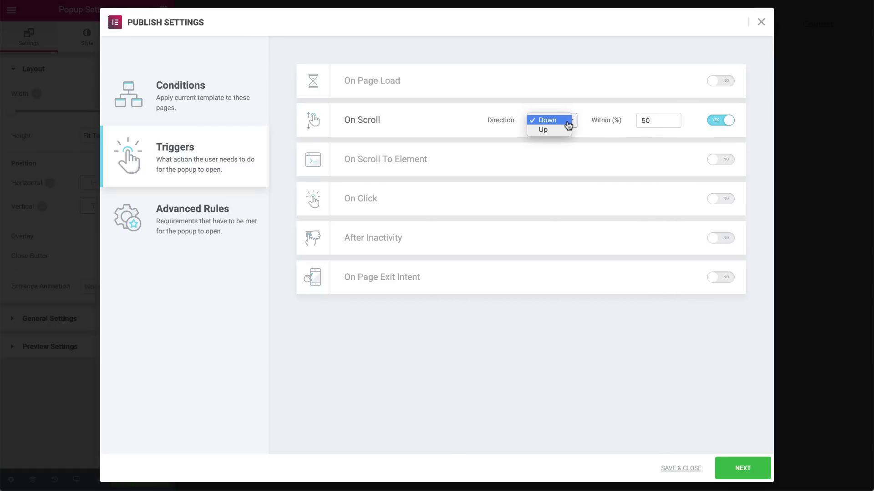
{"action": "left_click", "coordinate": [568, 125]}
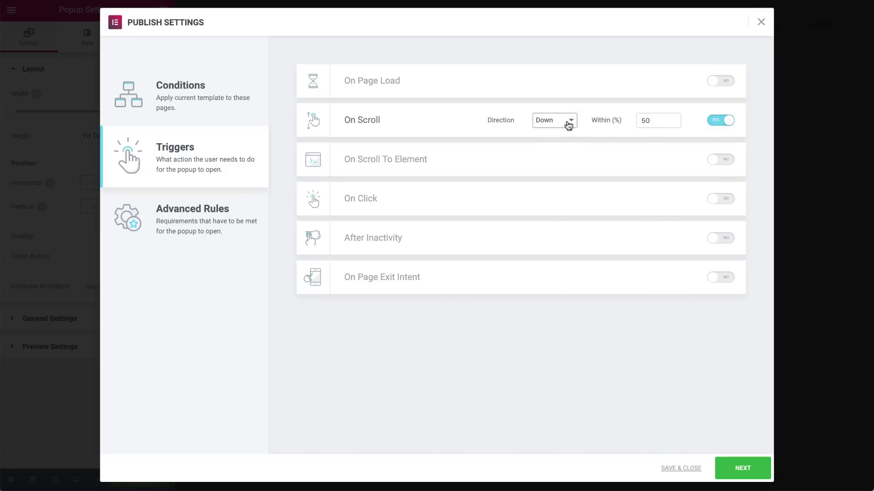
{"action": "double_click", "coordinate": [655, 118]}
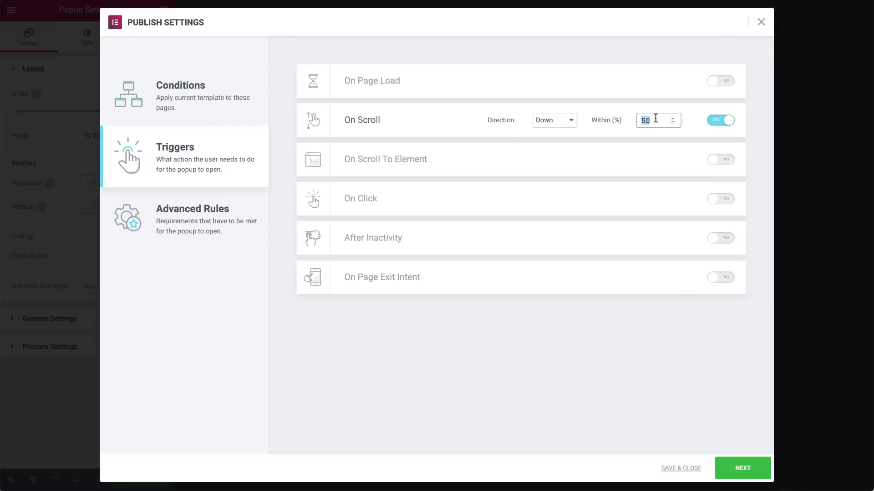
{"action": "type", "text": "80"}
{"action": "left_click", "coordinate": [571, 127]}
{"action": "left_click", "coordinate": [568, 130]}
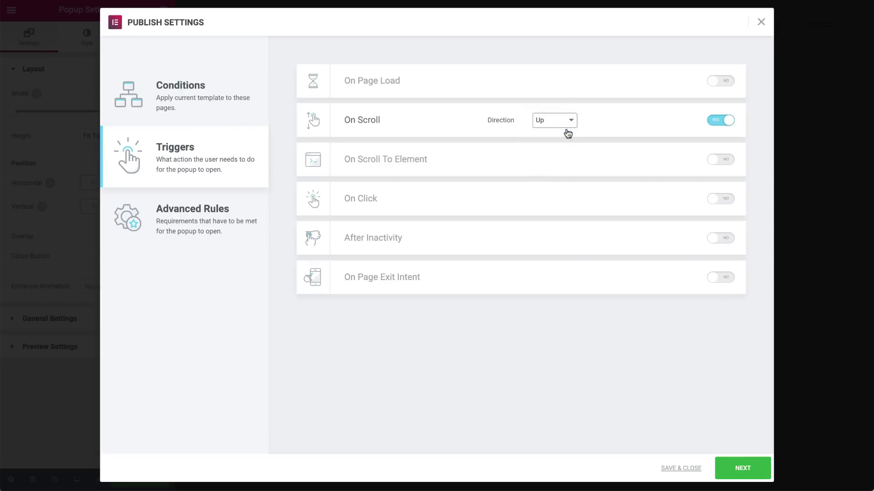
{"action": "left_click", "coordinate": [568, 132]}
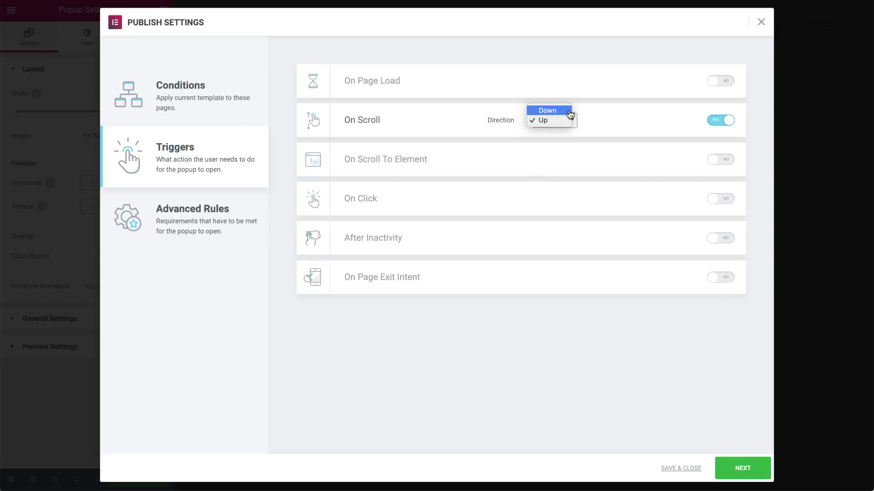
{"action": "left_click", "coordinate": [570, 115]}
- Turn On Scroll off and try On Scroll to Element with '.calltoaction', then disable it
{"action": "left_click", "coordinate": [713, 121]}
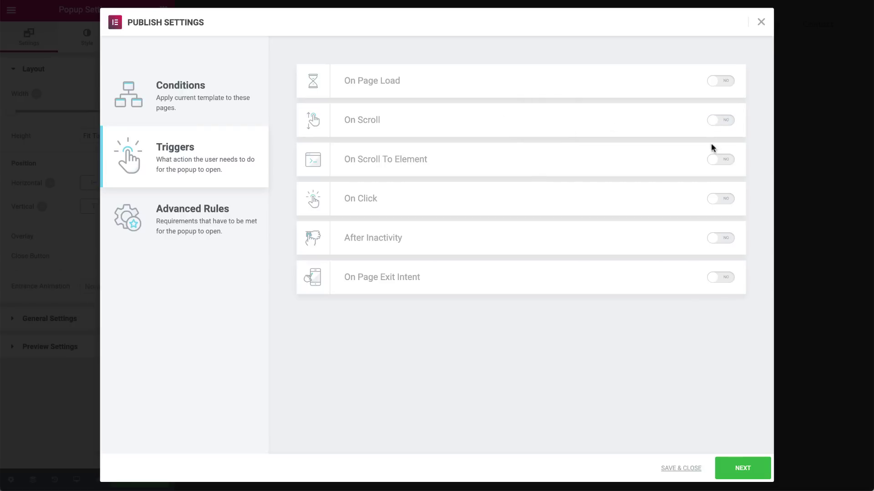
{"action": "left_click", "coordinate": [723, 160]}
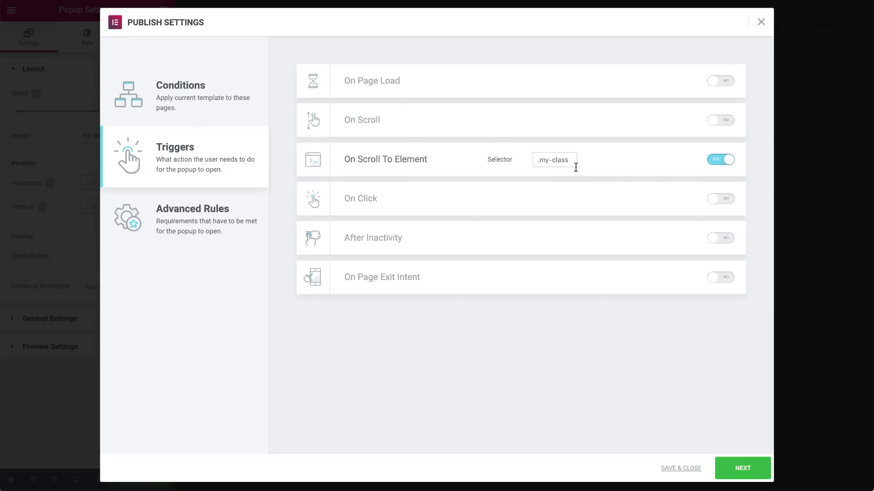
{"action": "left_click", "coordinate": [556, 160]}
{"action": "type", "text": ".calltoaction"}
{"action": "left_click", "coordinate": [713, 160]}
- Try the On Click trigger with 5 clicks, then switch it off
{"action": "left_click", "coordinate": [716, 201]}
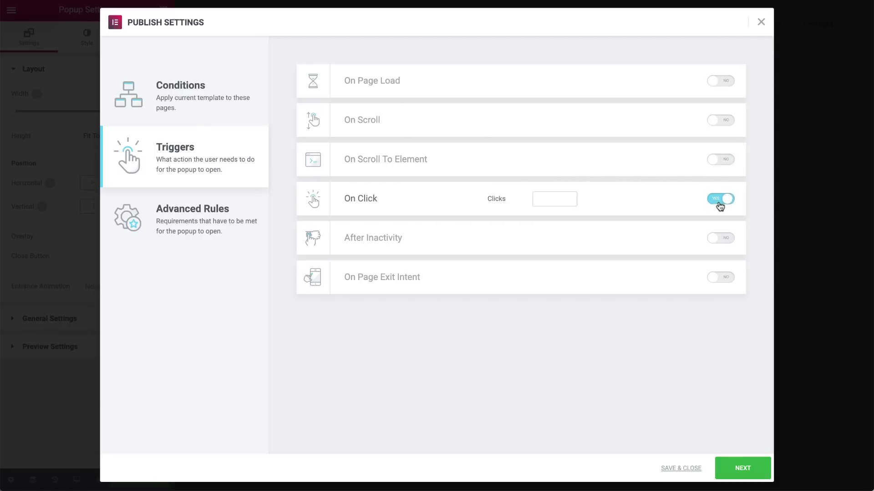
{"action": "left_click", "coordinate": [561, 199]}
{"action": "type", "text": "5"}
{"action": "left_click", "coordinate": [716, 200]}
- Try After Inactivity at 50 then 120 seconds, then toggle On Page Exit Intent on and off
{"action": "left_click", "coordinate": [711, 240]}
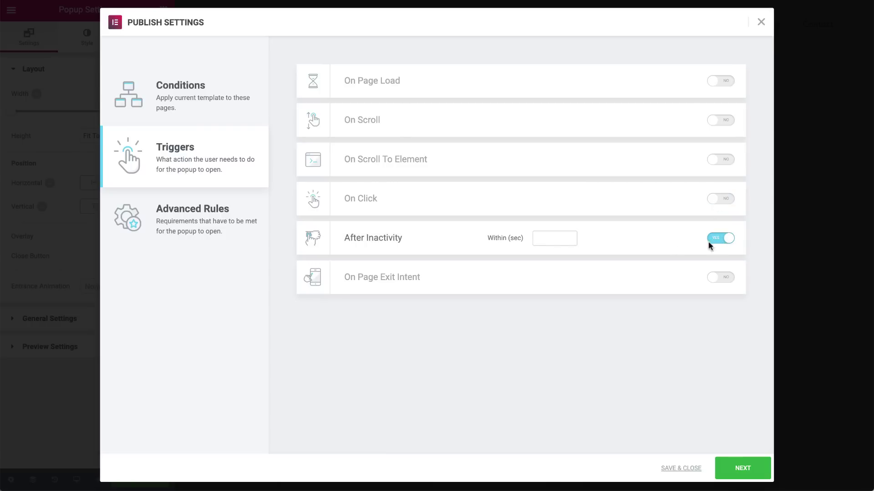
{"action": "left_click", "coordinate": [546, 240]}
{"action": "type", "text": "50"}
{"action": "double_click", "coordinate": [554, 239]}
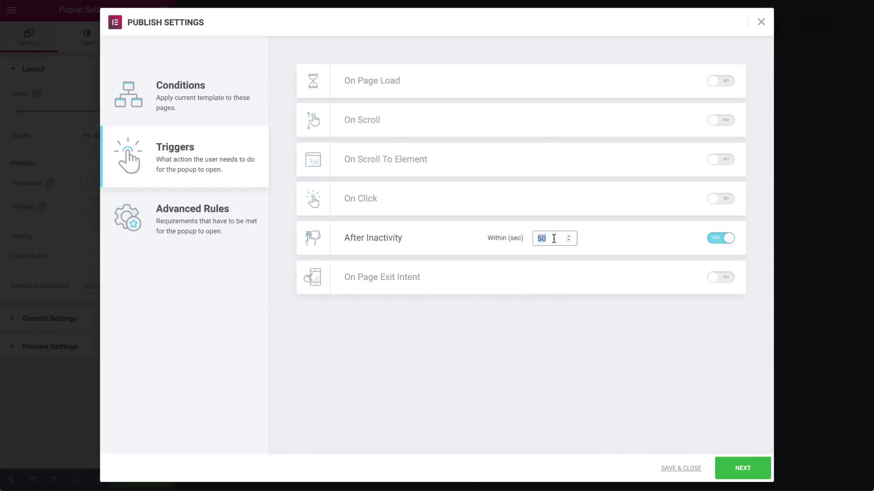
{"action": "type", "text": "120"}
{"action": "left_click", "coordinate": [718, 238]}
{"action": "left_click", "coordinate": [723, 282]}
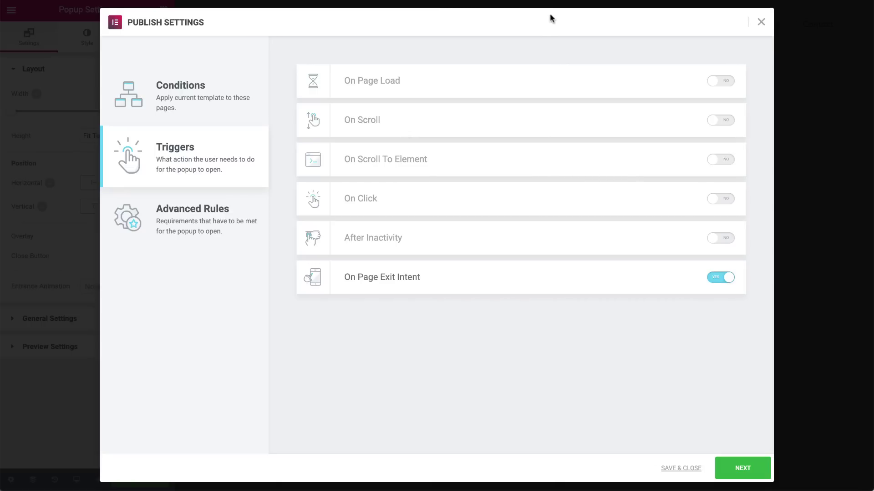
{"action": "left_click", "coordinate": [726, 279]}
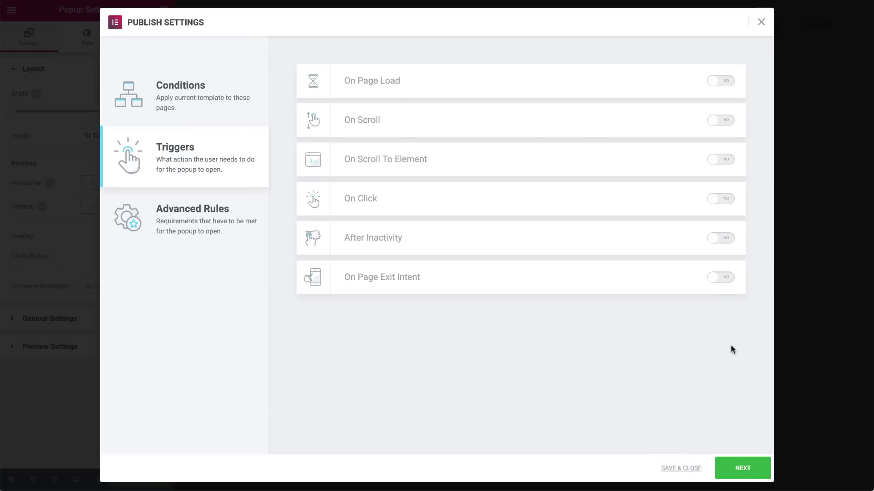
- Move to Advanced Rules and try Show after X page views, then turn it off
{"action": "left_click", "coordinate": [739, 470]}
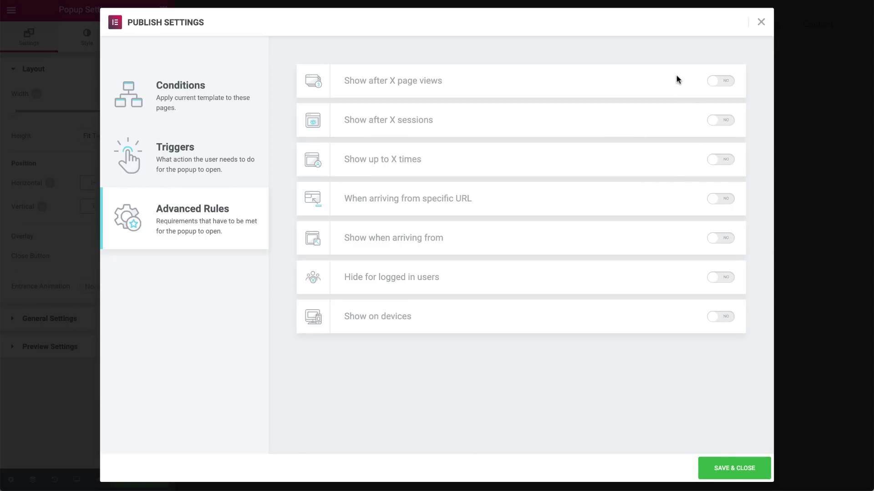
{"action": "left_click", "coordinate": [724, 82]}
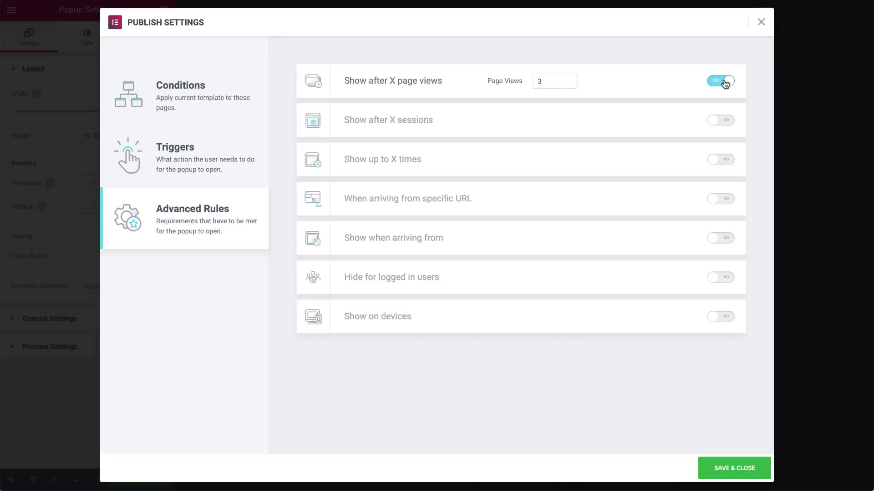
{"action": "left_click", "coordinate": [549, 80]}
{"action": "left_click", "coordinate": [717, 83]}
- Try Show after X sessions with 3, then enable Show up to X times and select its count
{"action": "left_click", "coordinate": [722, 122]}
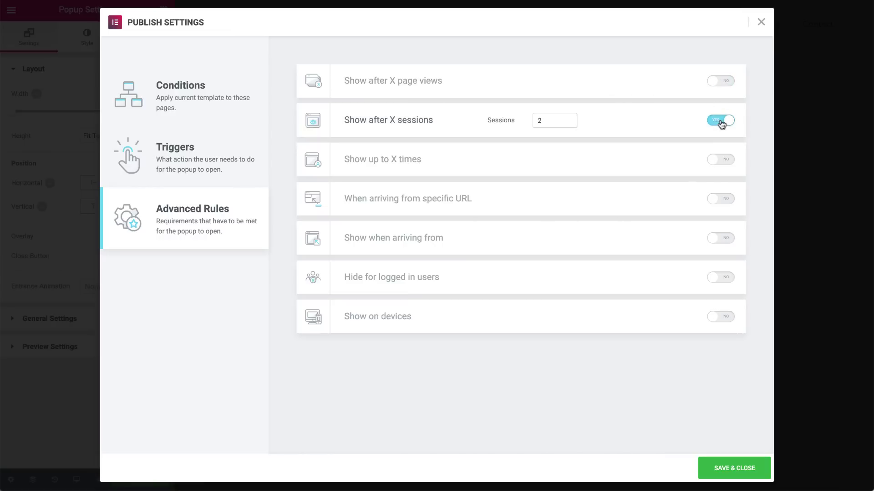
{"action": "double_click", "coordinate": [546, 121]}
{"action": "type", "text": "3"}
{"action": "left_click", "coordinate": [721, 121]}
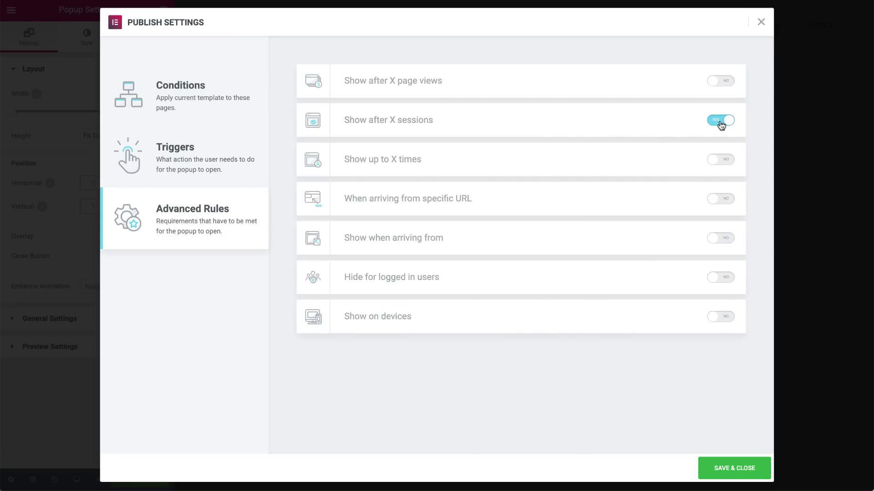
{"action": "left_click", "coordinate": [721, 161]}
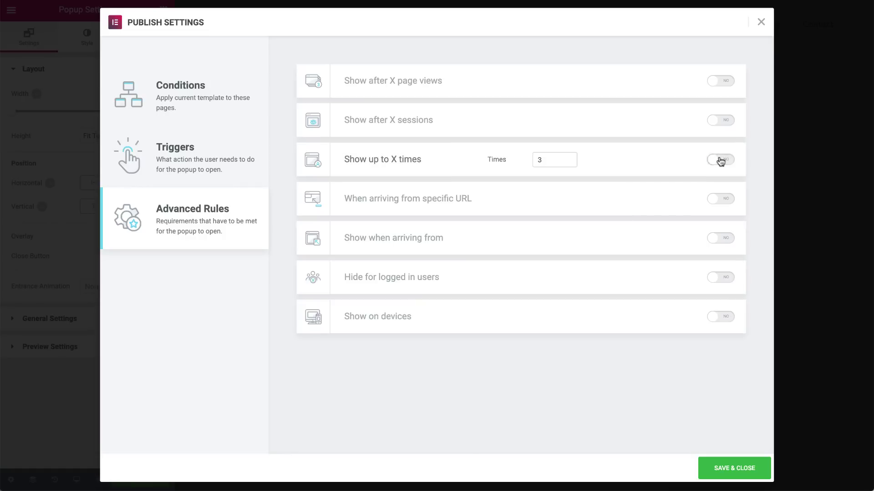
{"action": "left_click", "coordinate": [551, 159]}
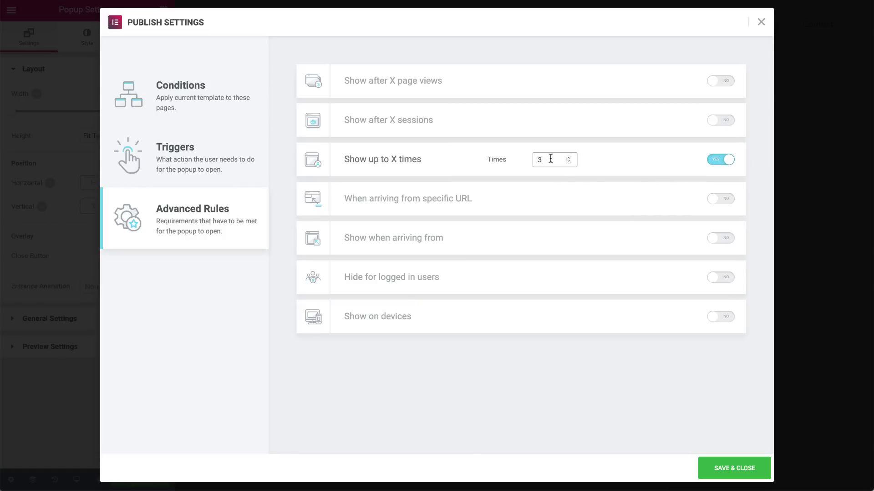
{"action": "left_click", "coordinate": [731, 161]}
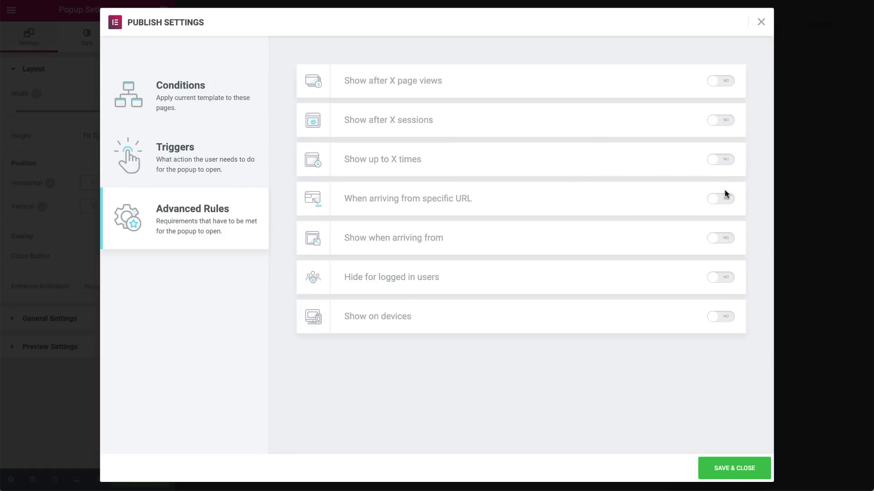
{"action": "left_click", "coordinate": [724, 200]}
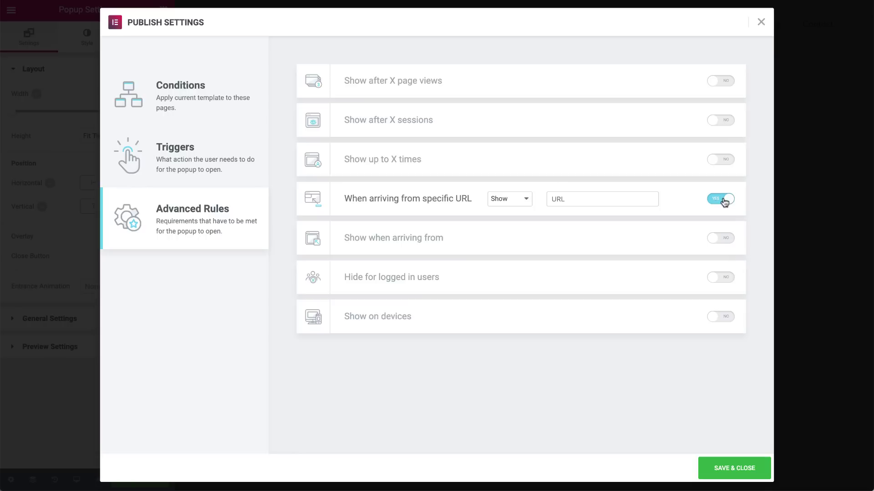
{"action": "left_click", "coordinate": [503, 202]}
{"action": "left_click", "coordinate": [502, 208]}
{"action": "left_click", "coordinate": [512, 198]}
{"action": "left_click", "coordinate": [504, 189]}
{"action": "left_click", "coordinate": [581, 201]}
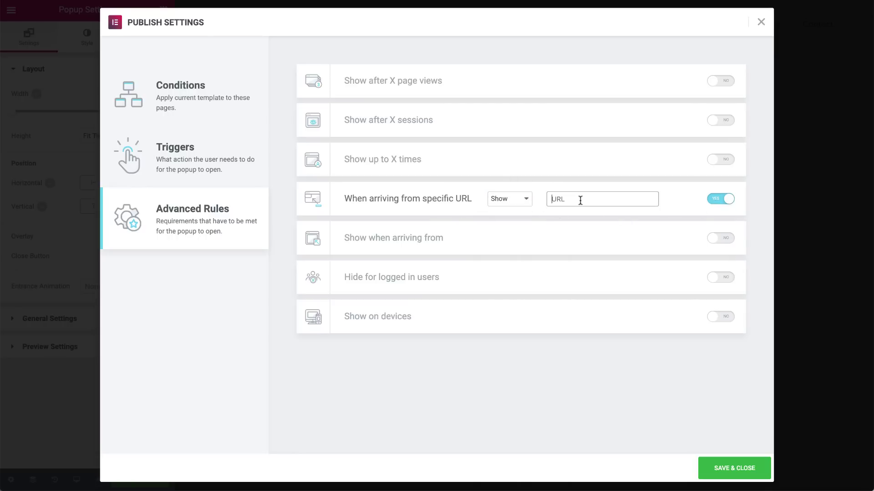
{"action": "left_click", "coordinate": [525, 199]}
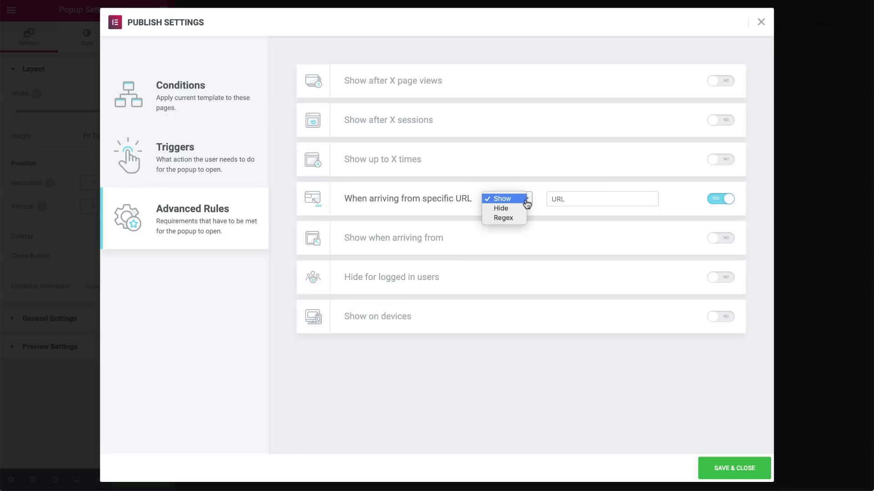
{"action": "left_click", "coordinate": [519, 223]}
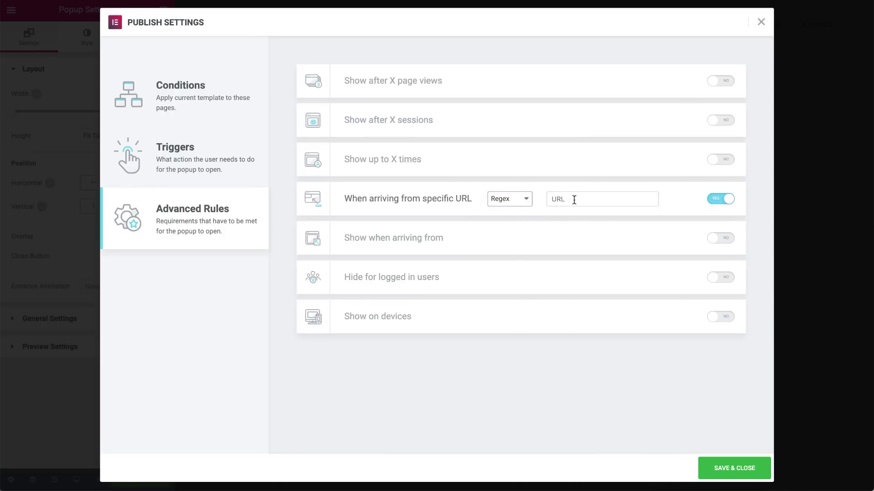
{"action": "left_click", "coordinate": [592, 200]}
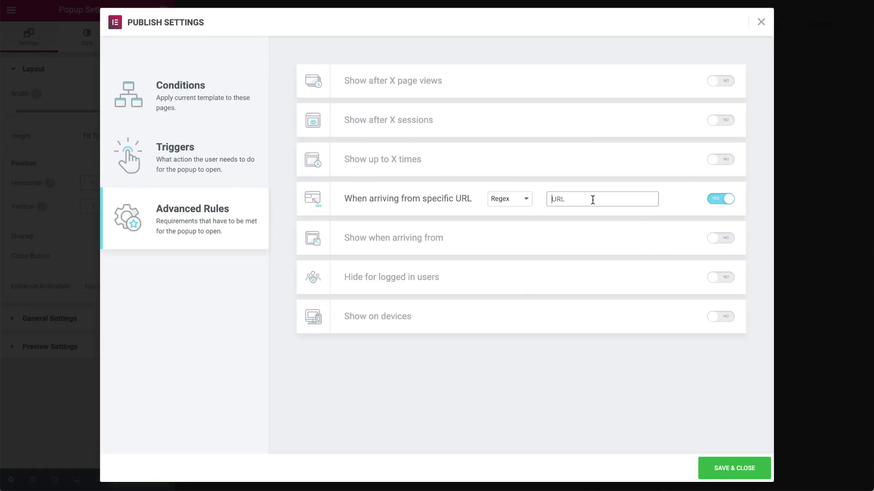
{"action": "left_click", "coordinate": [715, 200]}
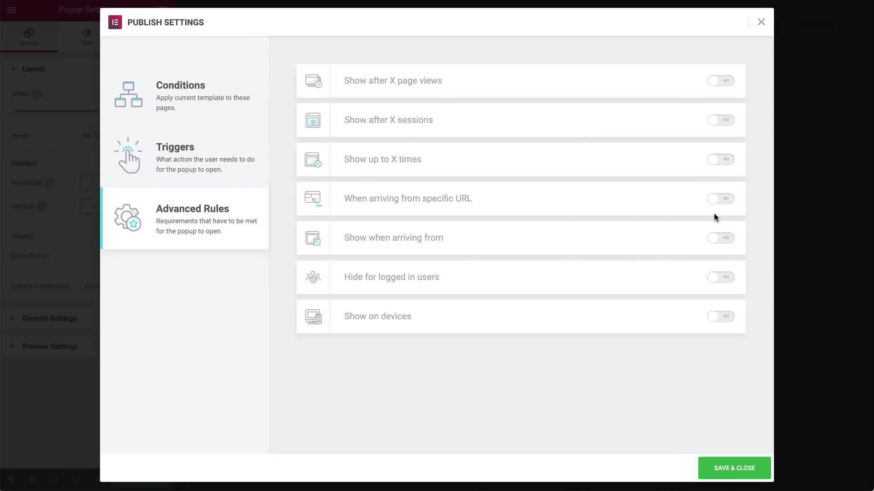
{"action": "left_click", "coordinate": [722, 239]}
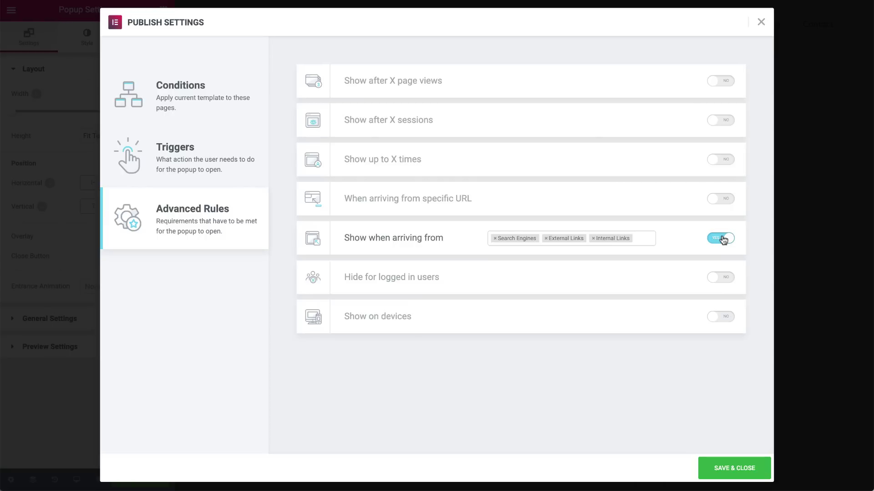
{"action": "left_click", "coordinate": [724, 238]}
{"action": "left_click", "coordinate": [723, 279]}
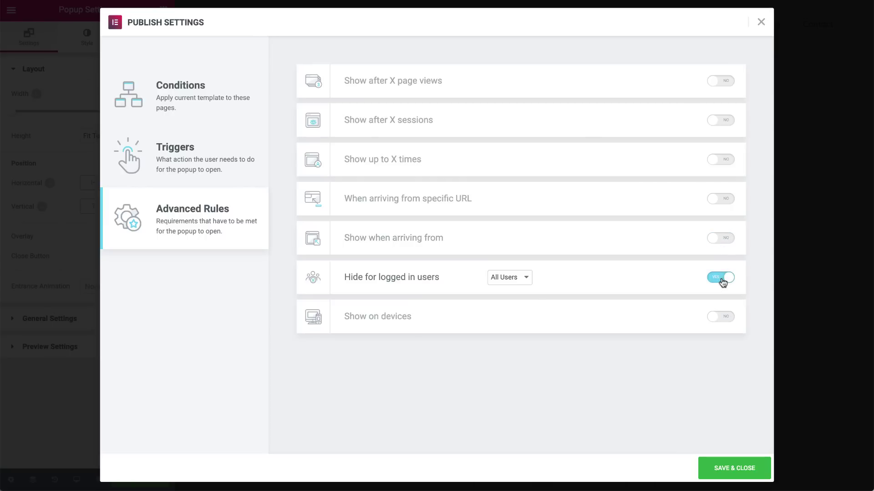
{"action": "left_click", "coordinate": [517, 278]}
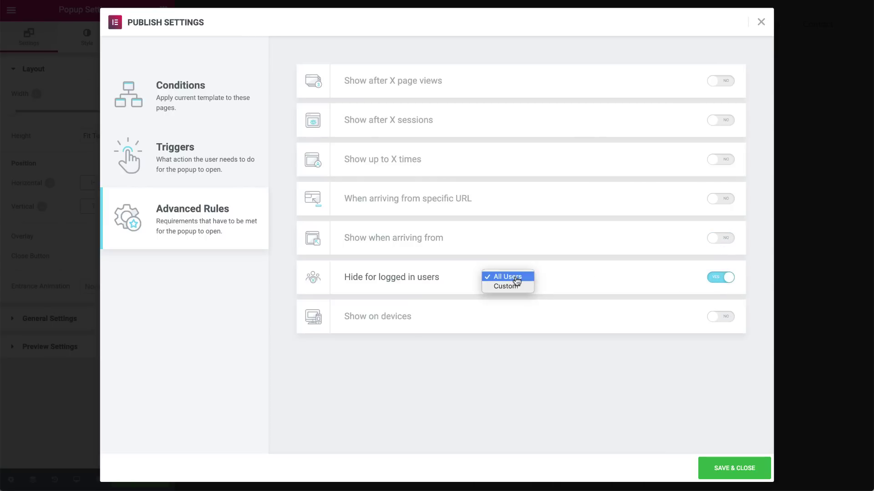
{"action": "left_click", "coordinate": [511, 286]}
{"action": "left_click", "coordinate": [571, 280]}
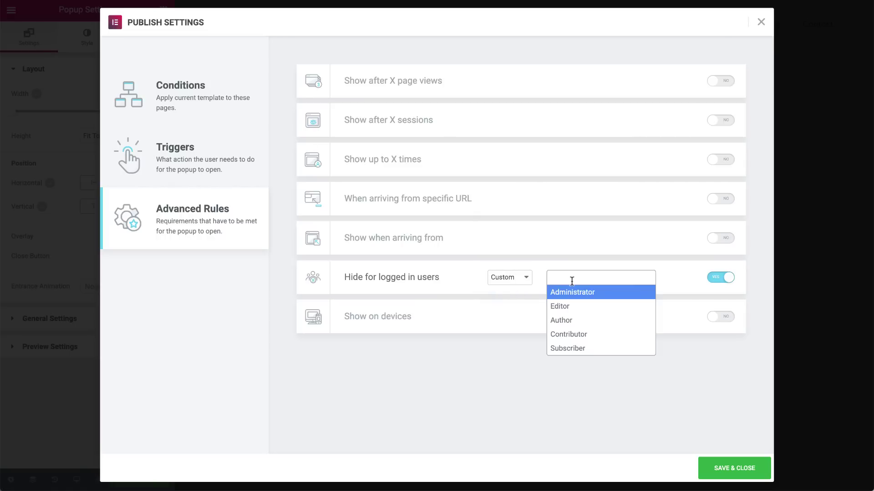
{"action": "left_click", "coordinate": [712, 279]}
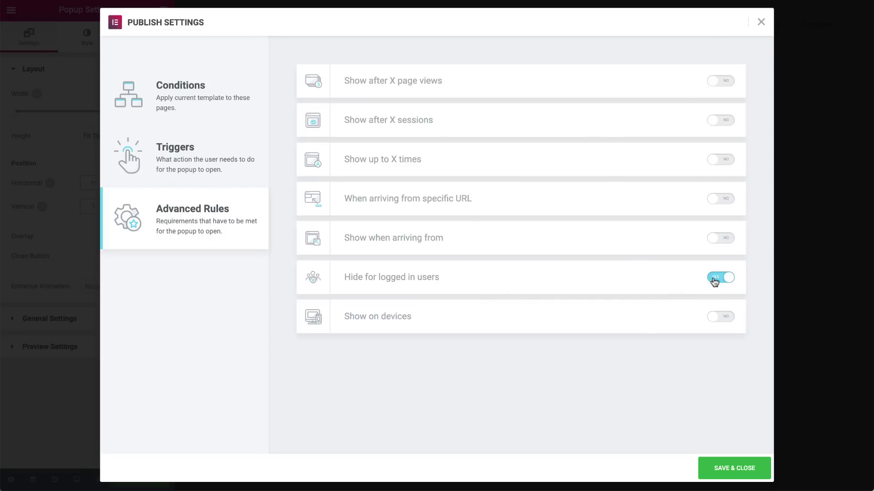
{"action": "left_click", "coordinate": [724, 317]}
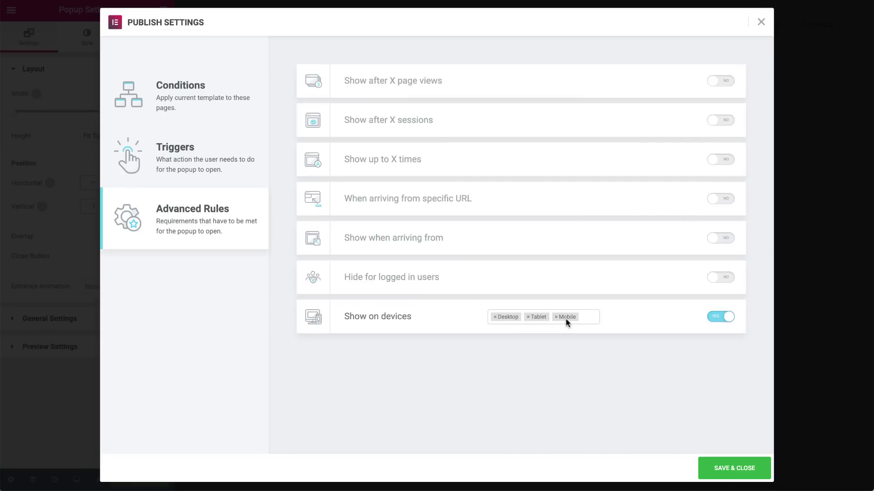
{"action": "left_click", "coordinate": [717, 320]}
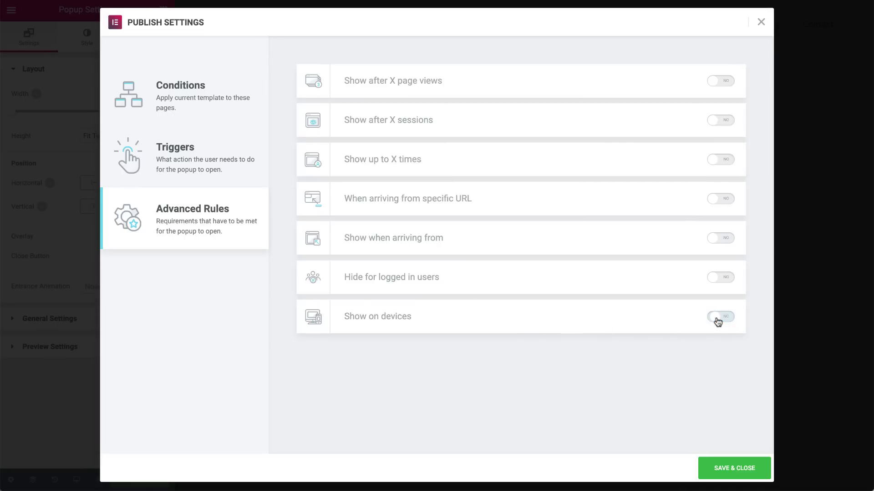
- Save and close the publish settings, then open the save options menu beside Update
{"action": "left_click", "coordinate": [718, 465]}
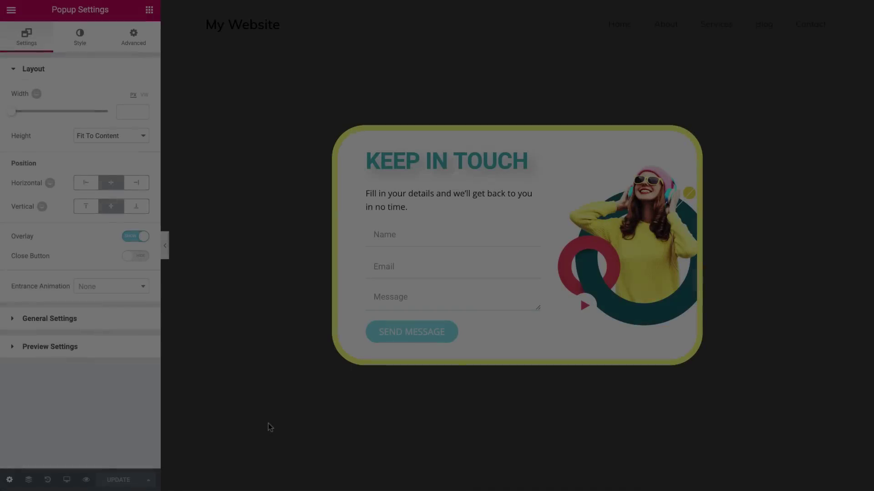
{"action": "left_click", "coordinate": [147, 481]}
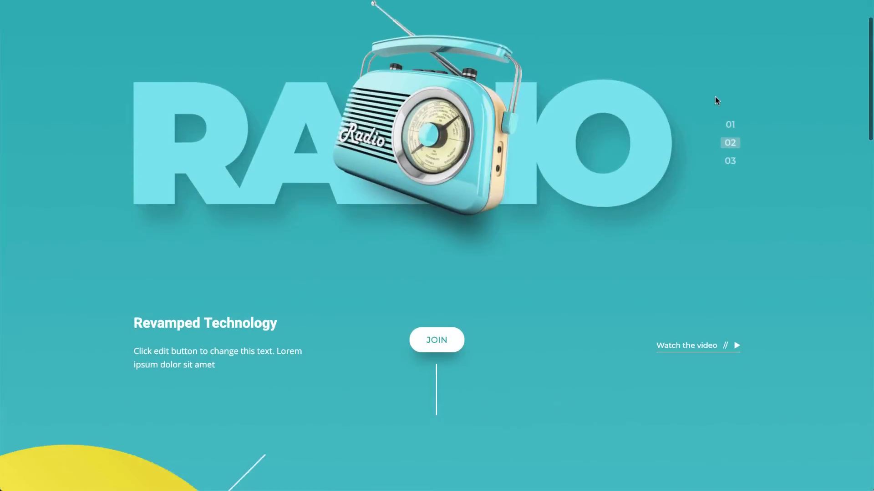
- Scroll to reveal the Keep In Touch popup, enter a name and e-mail, write 'Hi All!', and send
{"action": "scroll", "coordinate": [716, 100], "scroll_direction": "down", "scroll_amount": 4}
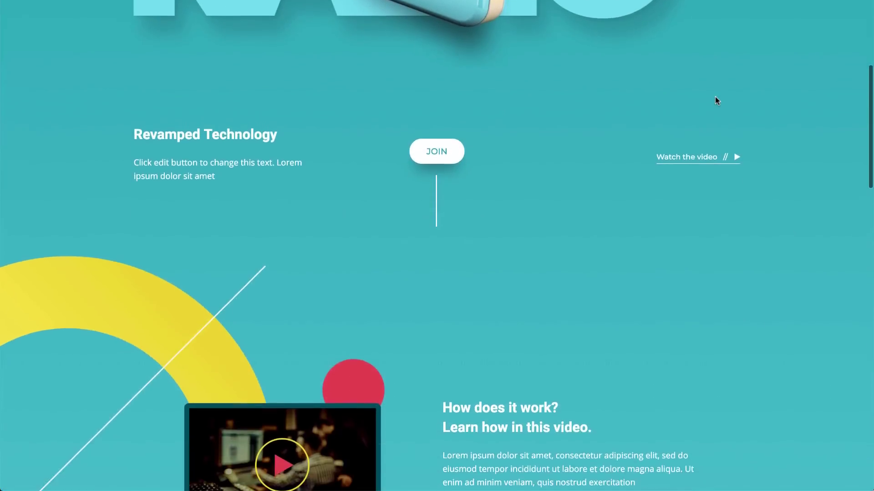
{"action": "scroll", "coordinate": [715, 100], "scroll_direction": "down", "scroll_amount": 8}
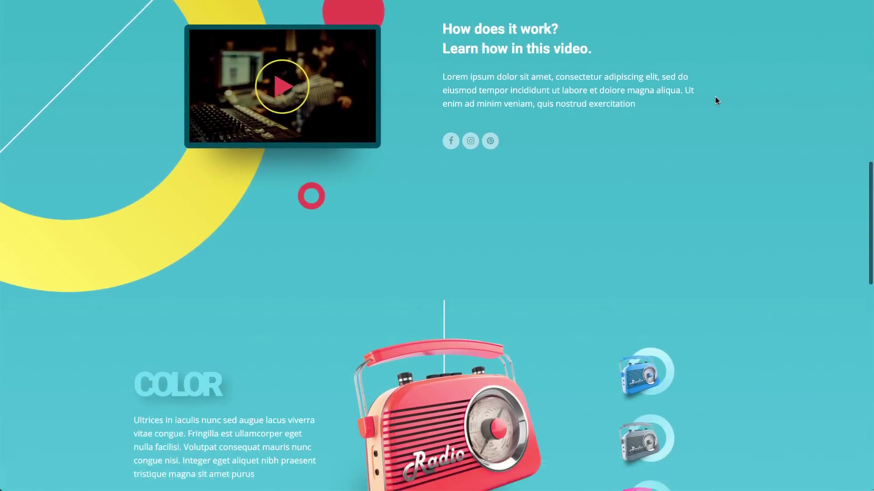
{"action": "scroll", "coordinate": [715, 100], "scroll_direction": "down", "scroll_amount": 3}
{"action": "type", "text": "Z"}
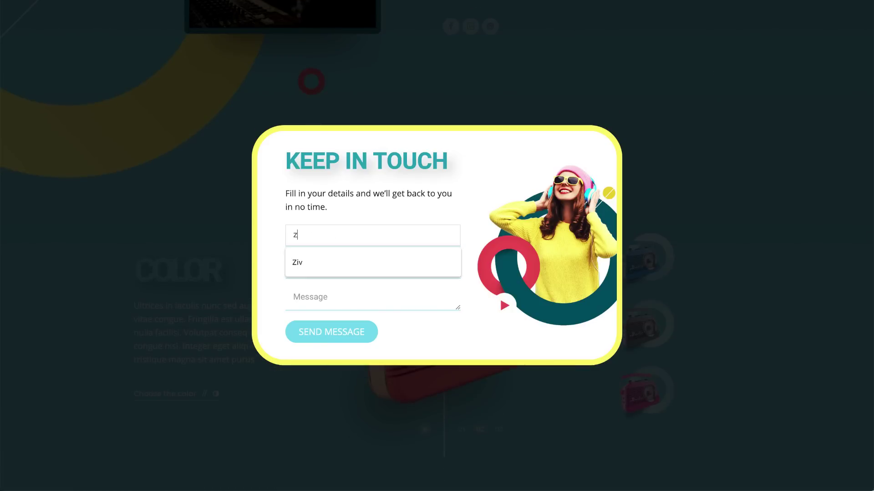
{"action": "type", "text": "iv"}
{"action": "left_click", "coordinate": [353, 260]}
{"action": "left_click", "coordinate": [353, 266]}
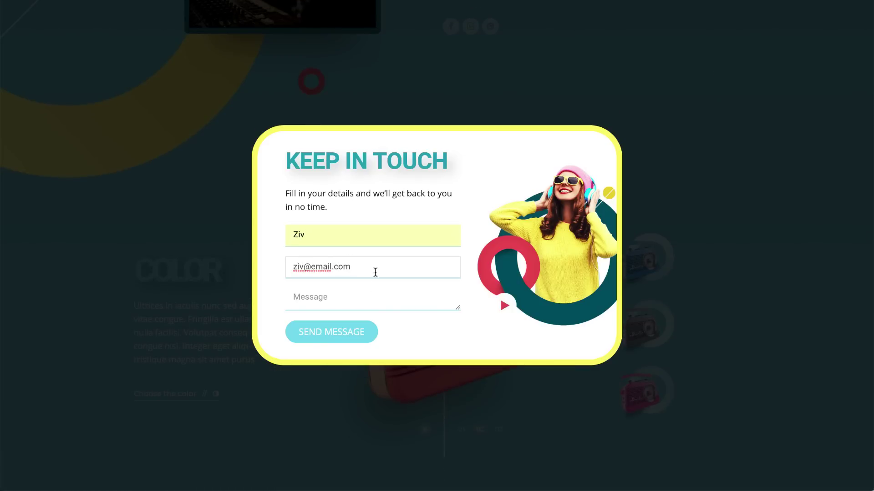
{"action": "left_click", "coordinate": [343, 295]}
{"action": "type", "text": "Hi All!"}
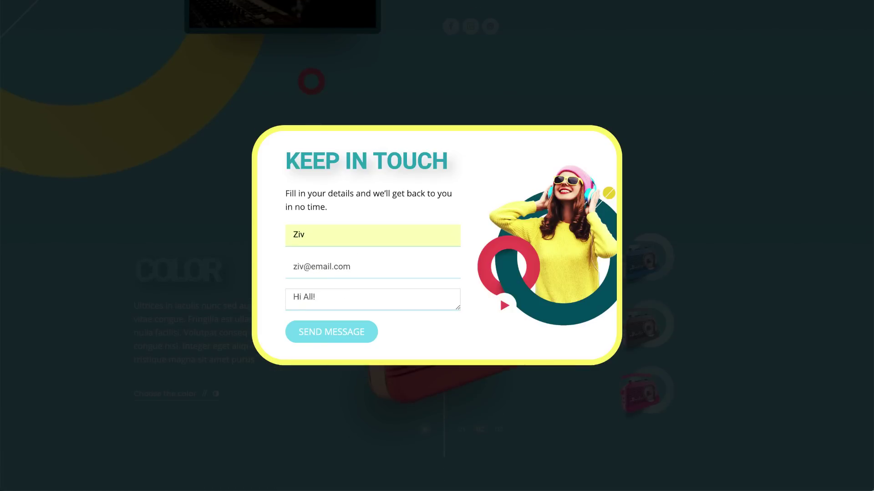
{"action": "left_click", "coordinate": [332, 334]}
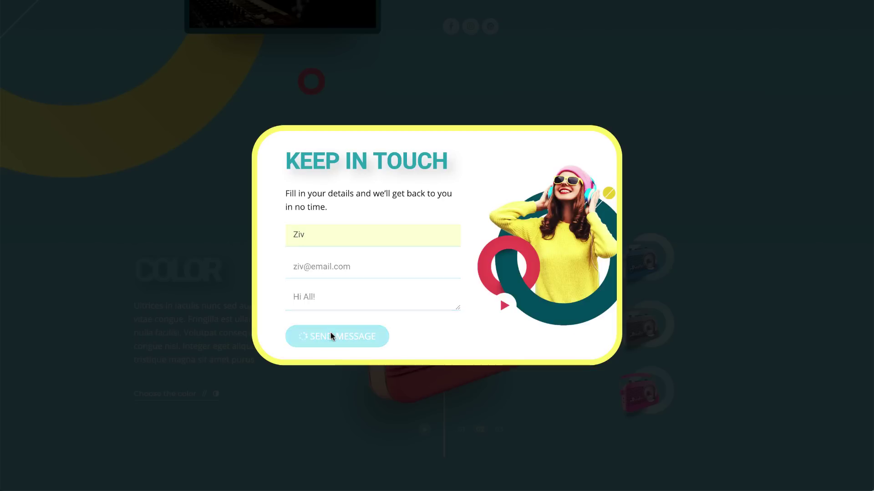